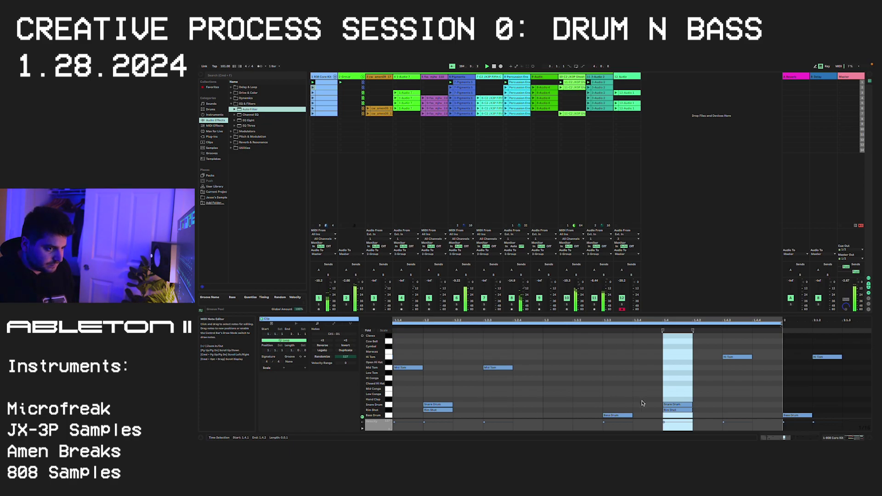
- Delete the two Mid Tom notes and the Hi Tom note inside the loop of the 808 Core Kit clip
double_click(417, 368)
double_click(491, 369)
double_click(737, 357)
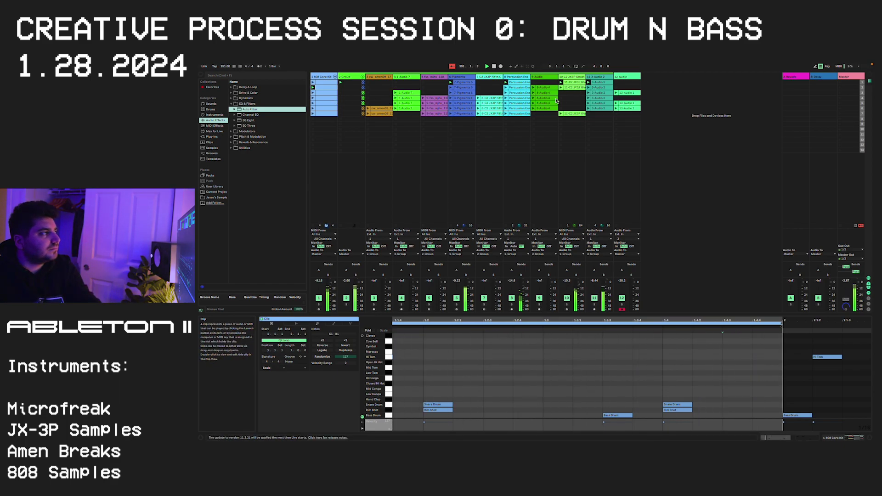
- Duplicate the amen break track, clear the copy's clips, and place a single amen clip in its second-scene slot
click(379, 110)
right_click(380, 77)
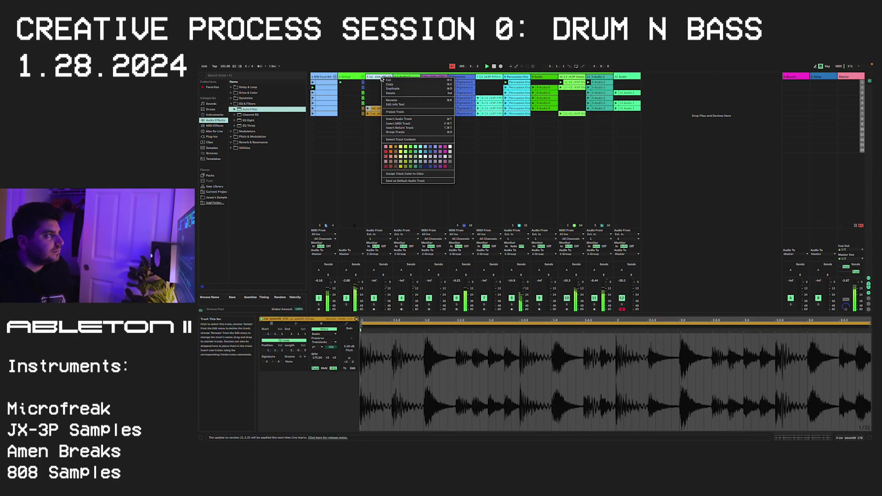
click(400, 89)
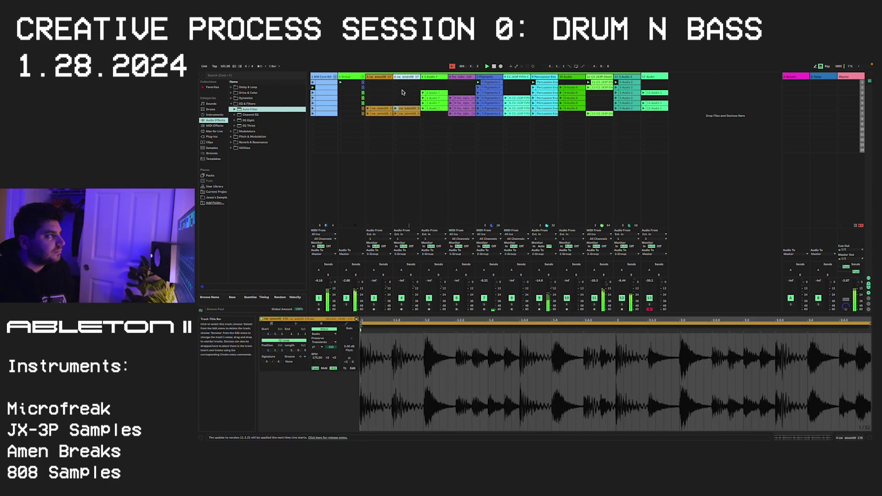
key(Delete)
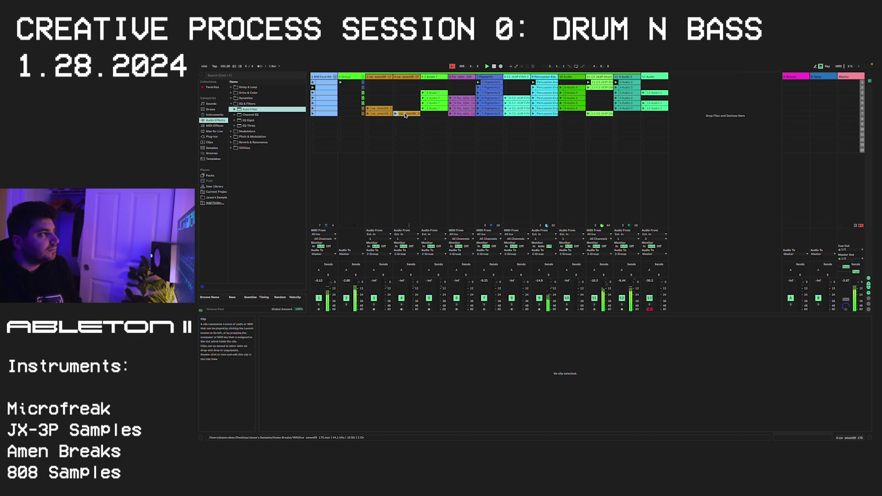
click(385, 110)
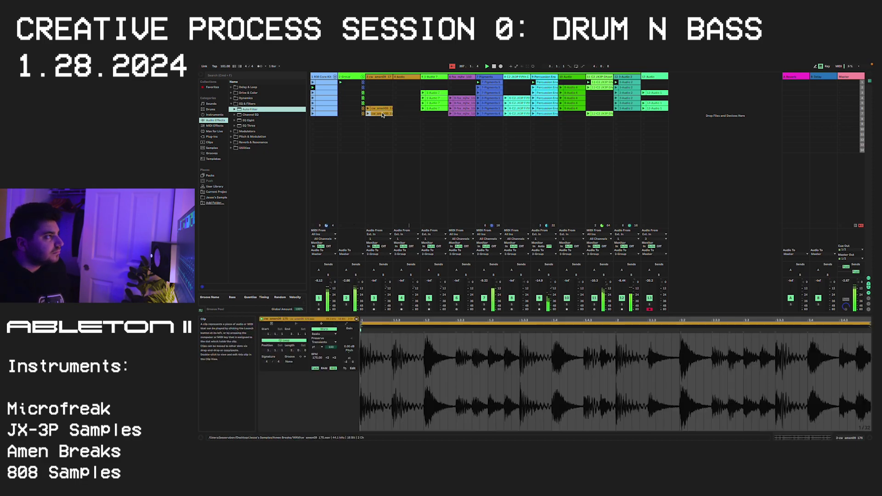
drag(382, 112, 404, 91)
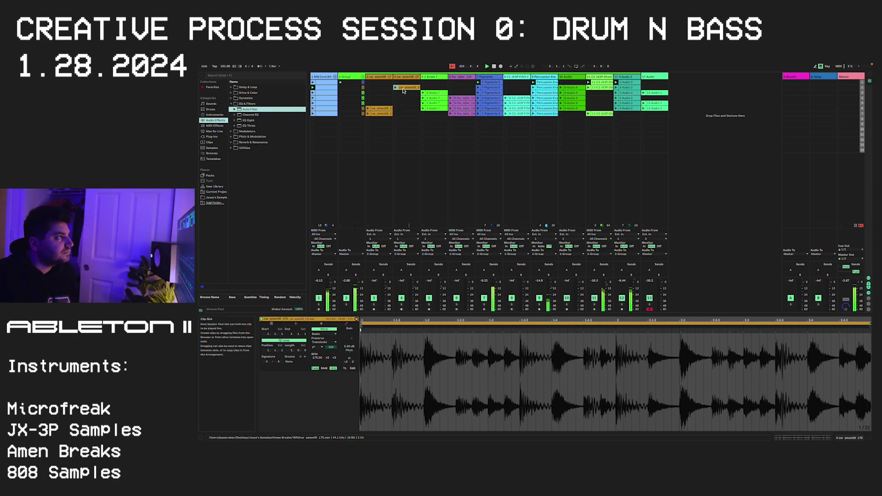
- Check the second scene's percussion and audio clips, then launch that scene to hear it with the added amen break
click(490, 87)
click(546, 90)
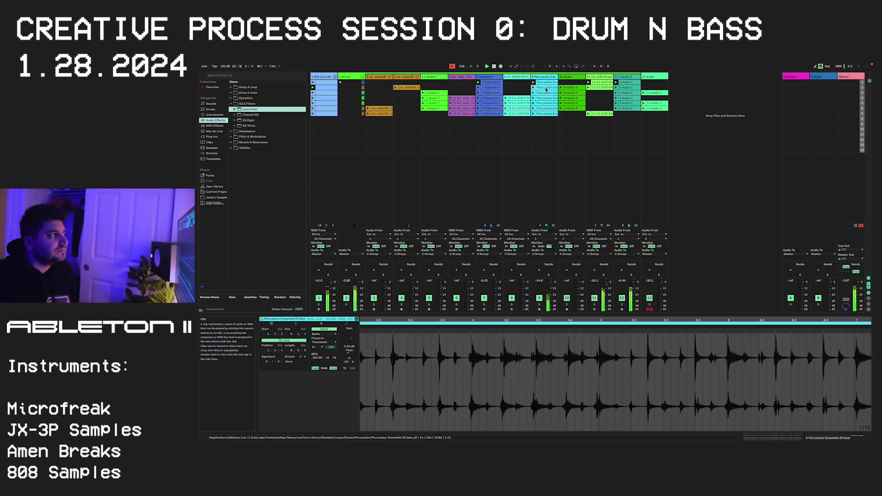
click(571, 87)
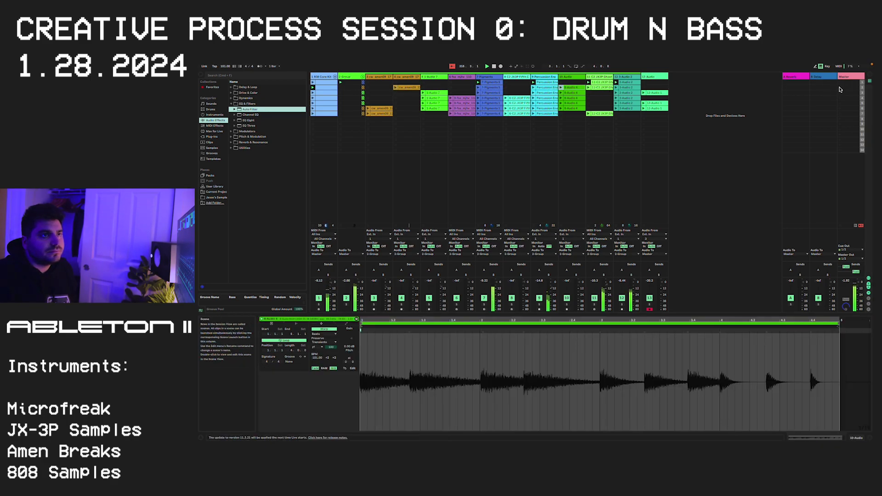
click(840, 88)
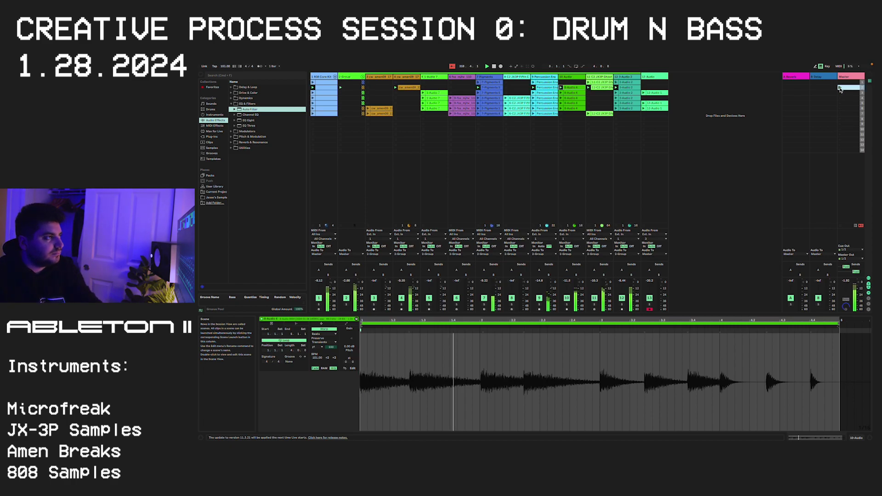
click(413, 89)
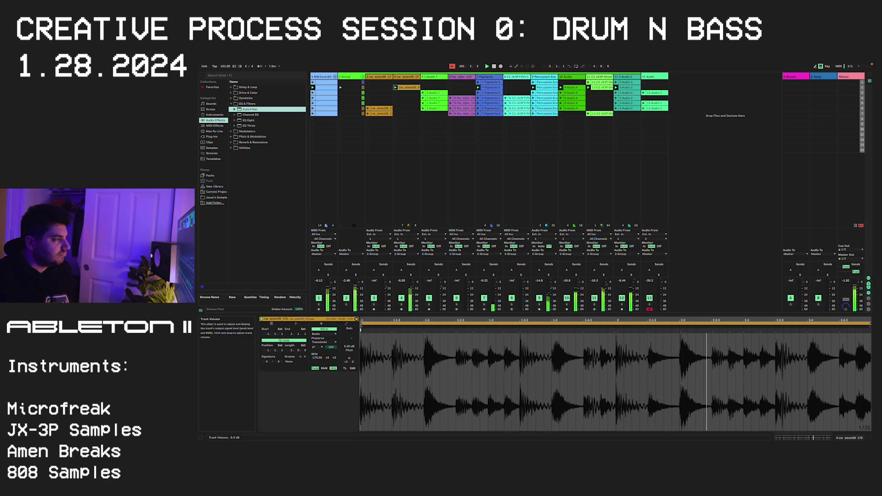
- Audition the third, fourth and fifth scenes in turn
click(655, 93)
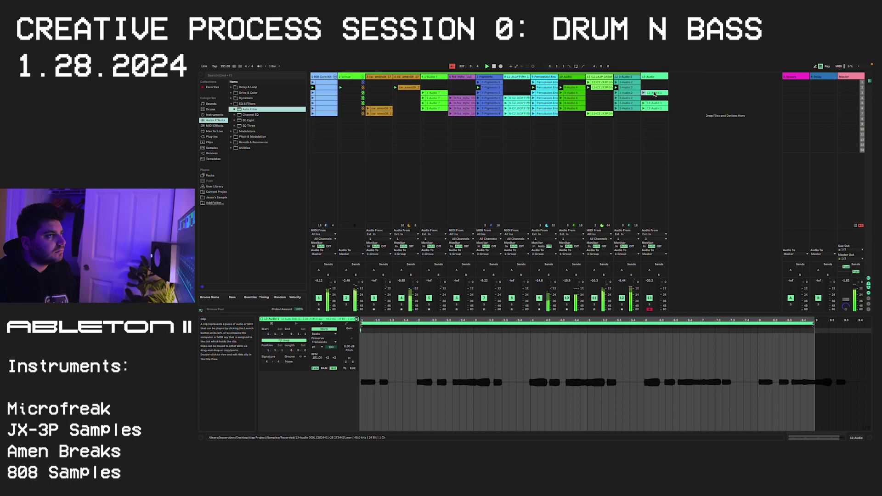
click(839, 93)
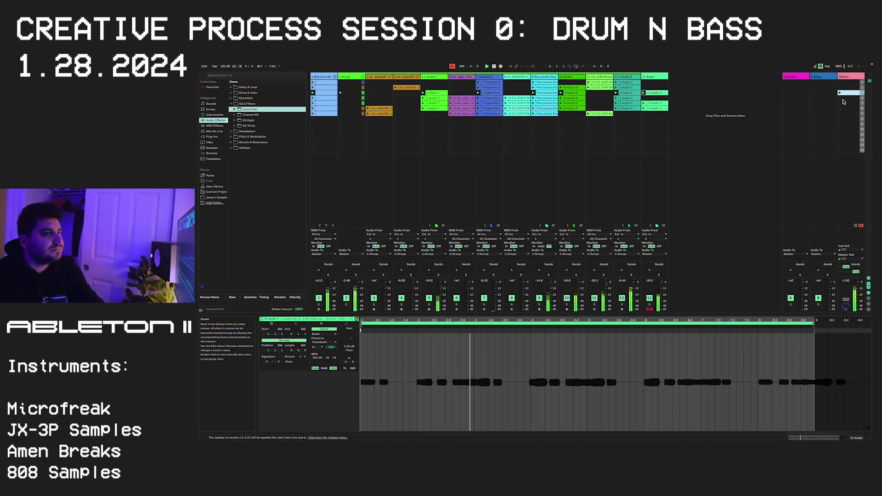
click(844, 98)
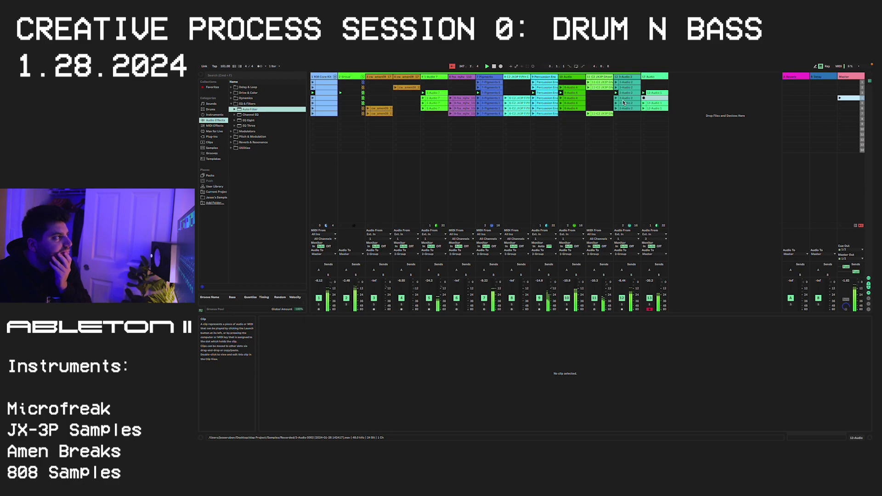
click(846, 104)
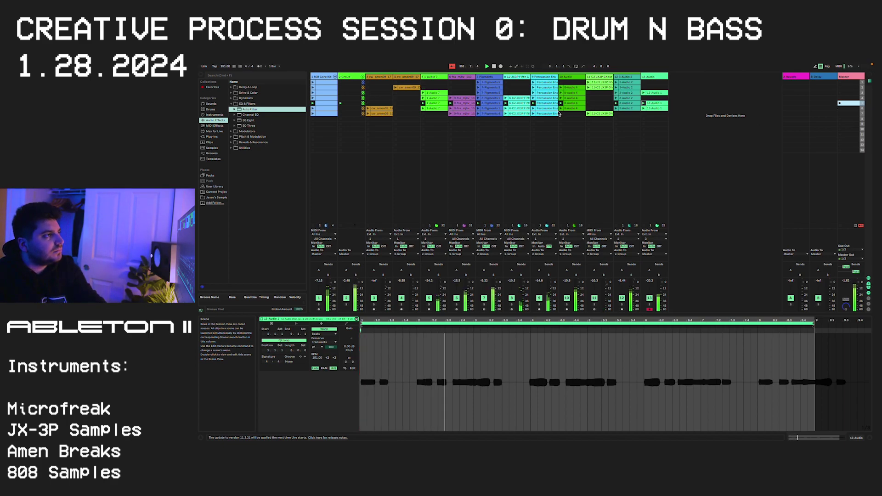
- Examine the vocal phrase track's fifth-scene MIDI clip and its device chain
click(465, 105)
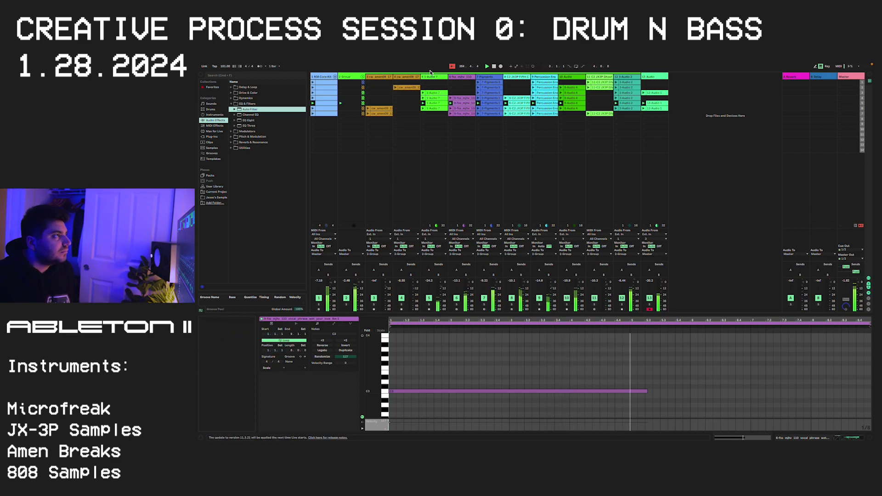
click(462, 77)
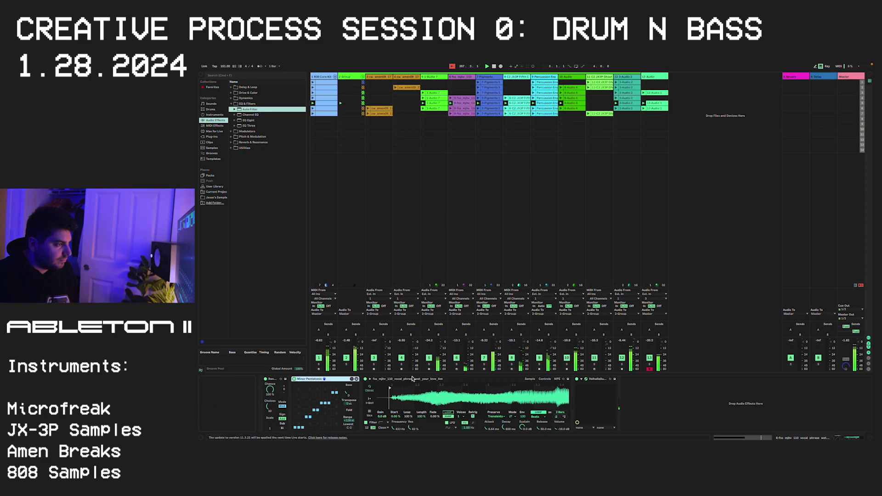
click(424, 394)
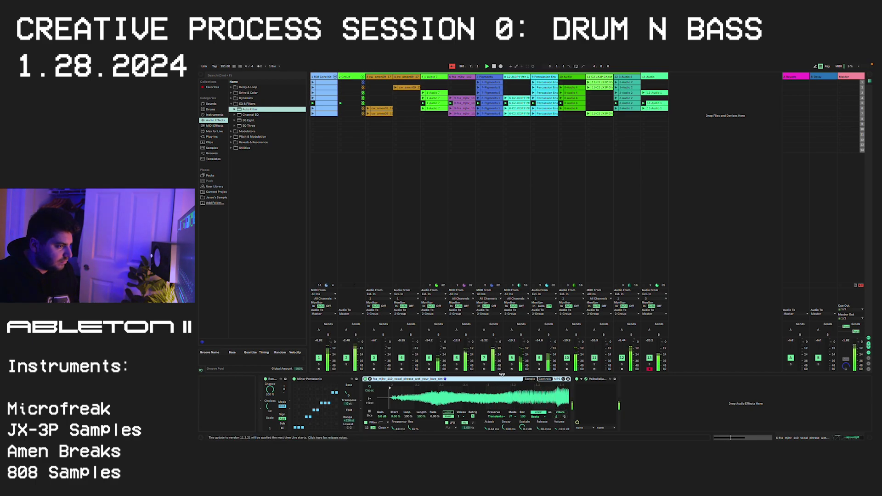
click(288, 391)
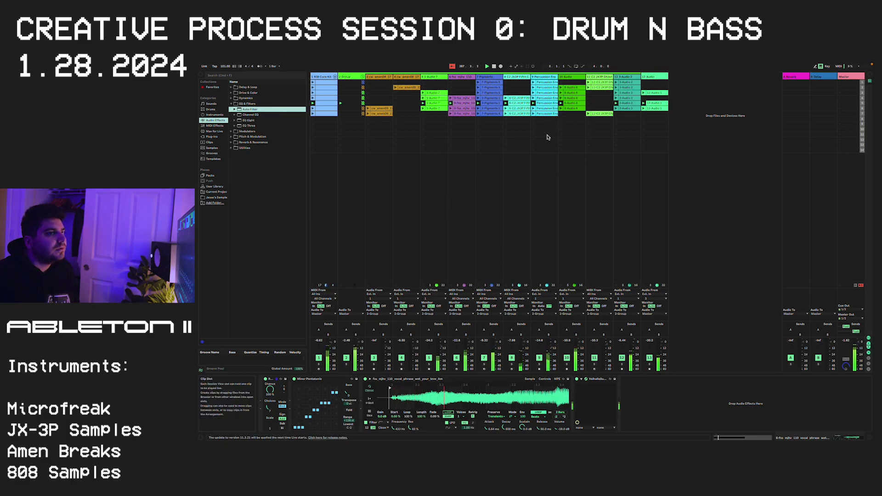
- Move on through the sixth scene and launch the seventh scene
click(845, 104)
click(845, 110)
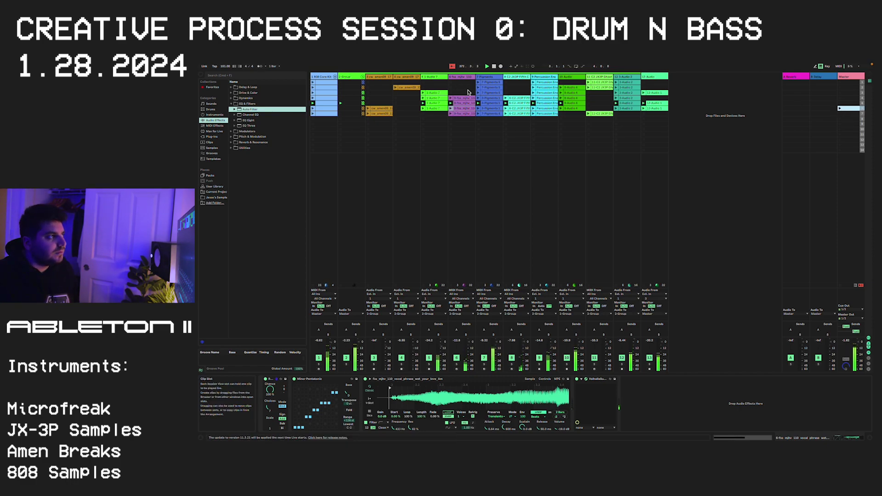
click(850, 118)
click(841, 114)
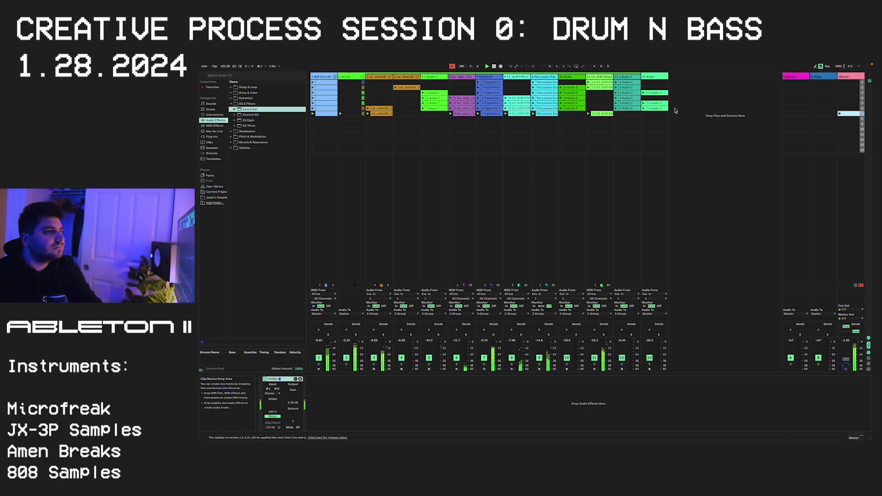
- Insert a new audio track after the last one and choose its input channel
right_click(677, 78)
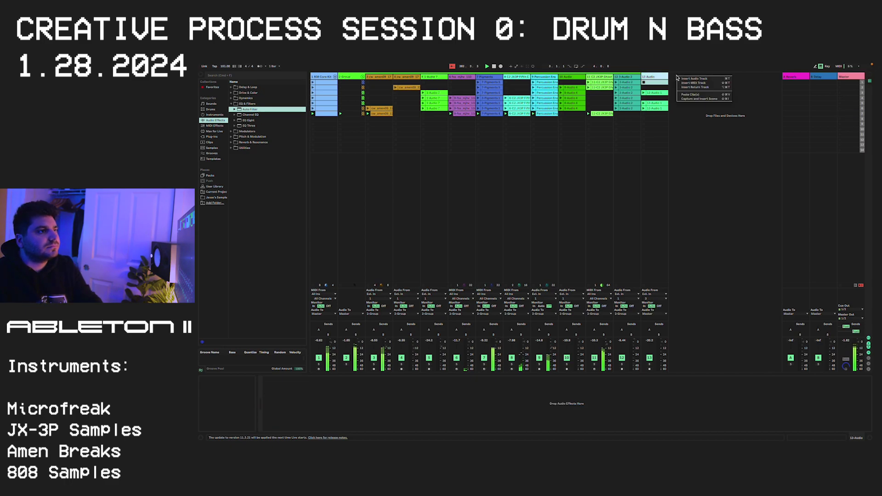
click(694, 79)
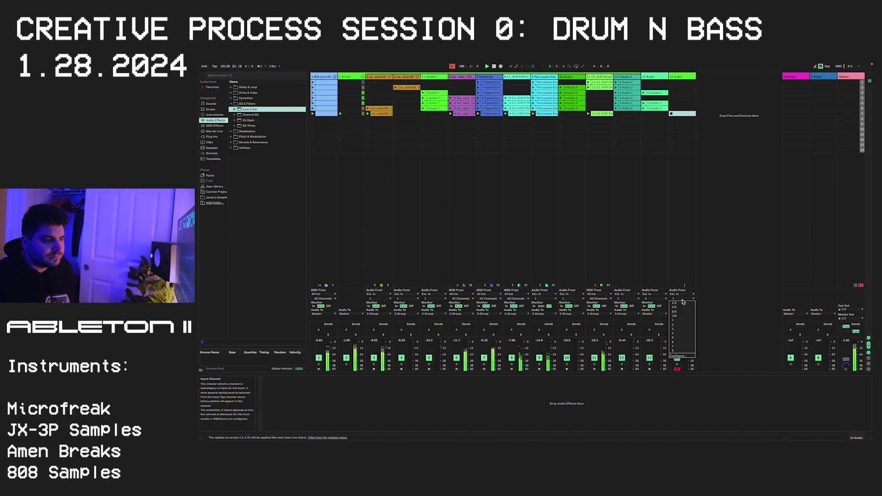
click(681, 299)
click(678, 330)
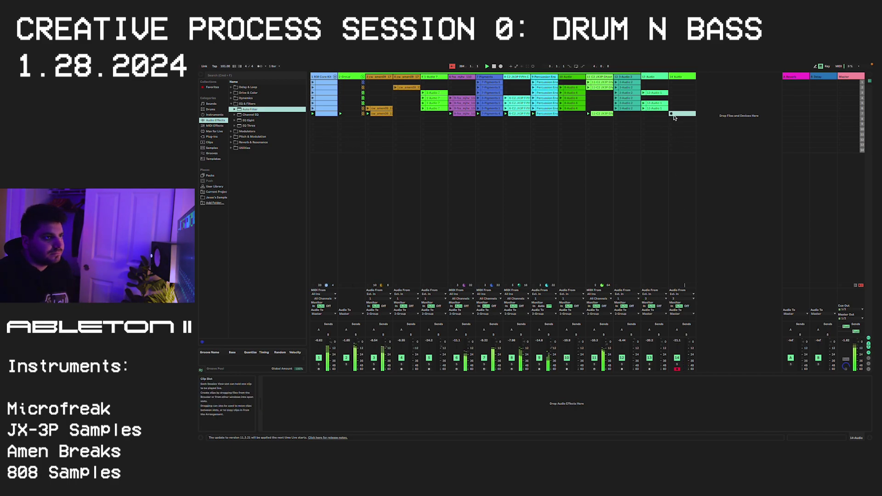
- Record a take into the new audio track's seventh-scene slot and inspect its waveform in an enlarged clip view
click(671, 114)
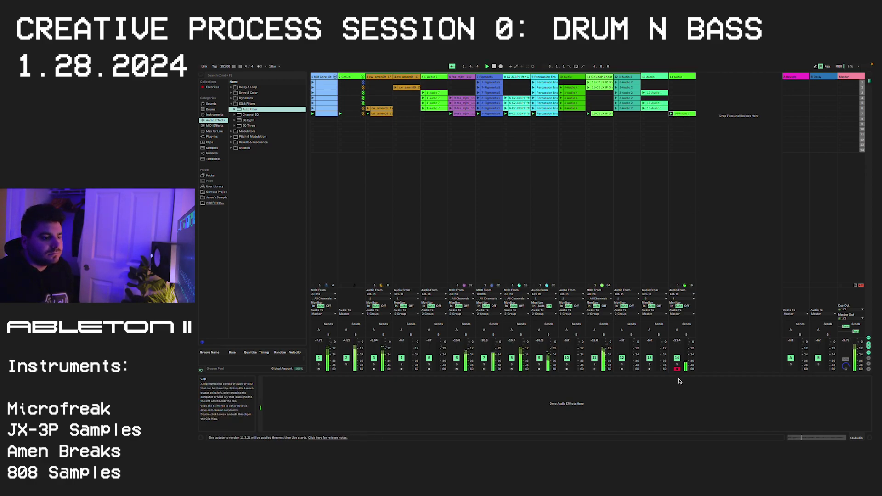
key(shift+Tab)
drag(560, 374, 560, 314)
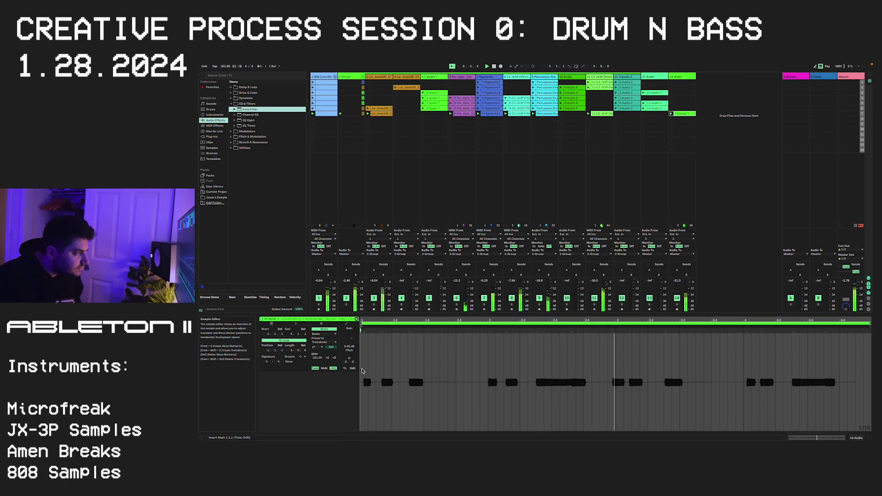
right_click(364, 344)
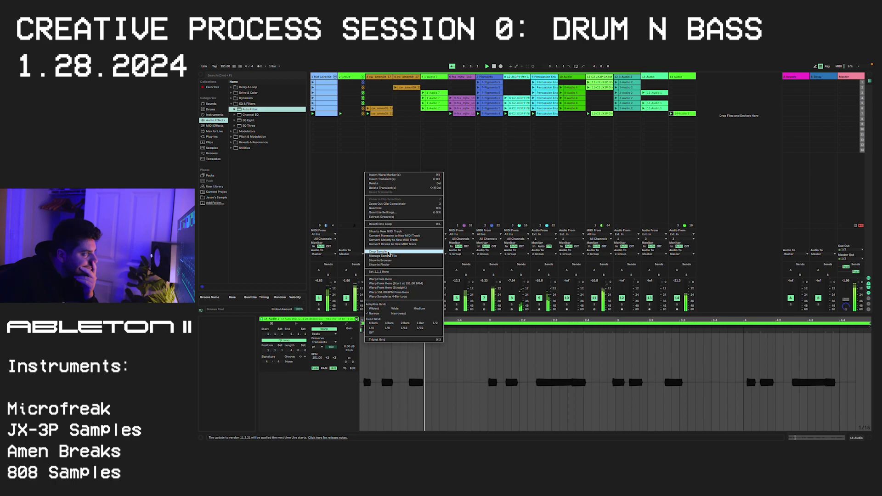
click(366, 342)
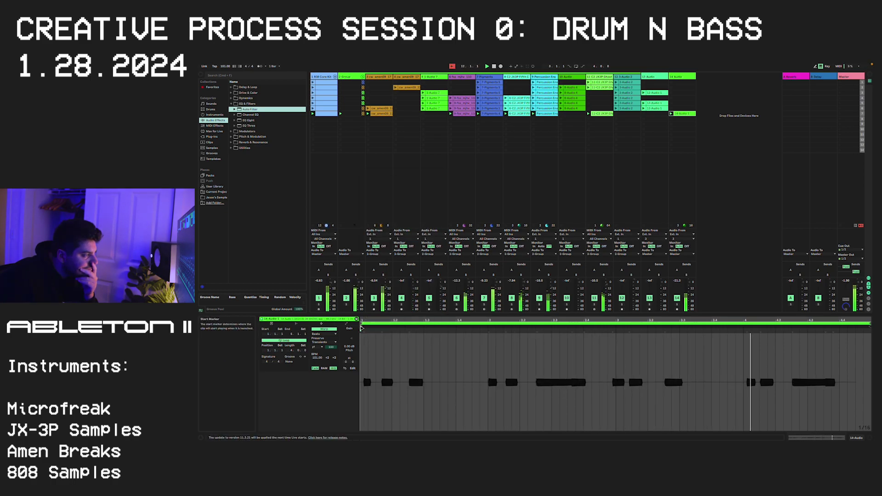
- Delete the recorded take from the new audio track's seventh-scene slot
click(742, 112)
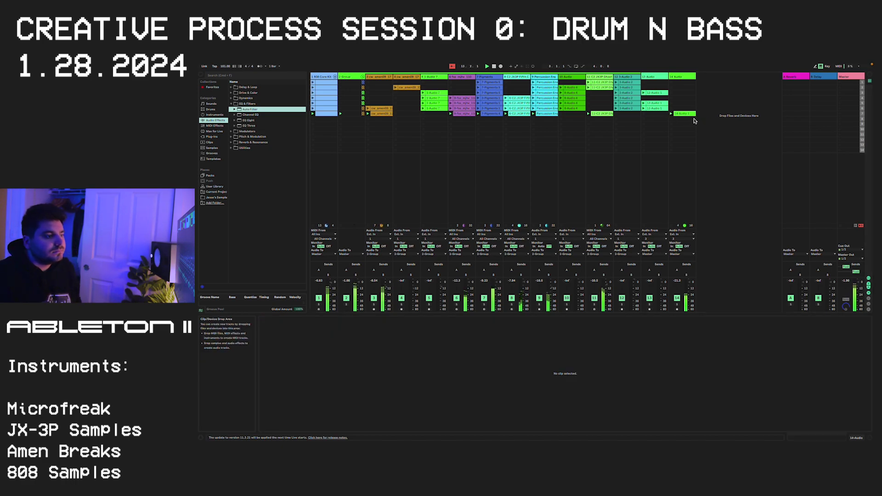
click(681, 113)
key(Delete)
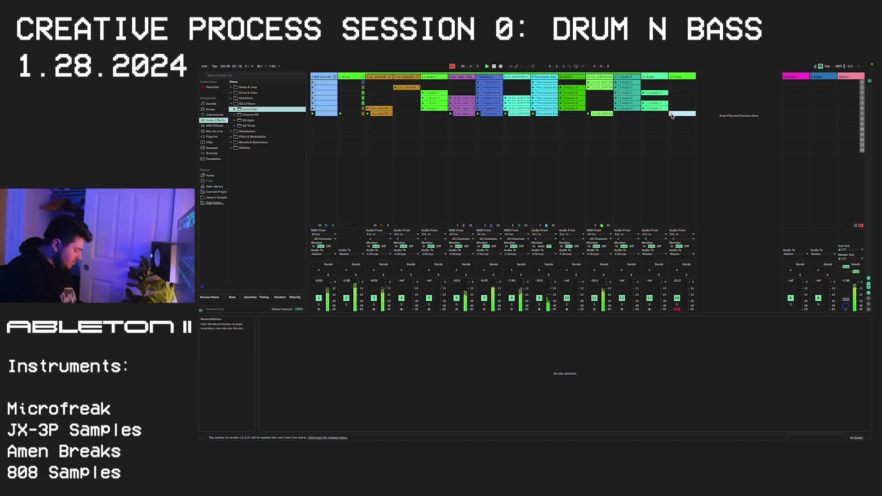
- Record another take into the new track's empty seventh-scene slot, then discard it
click(672, 114)
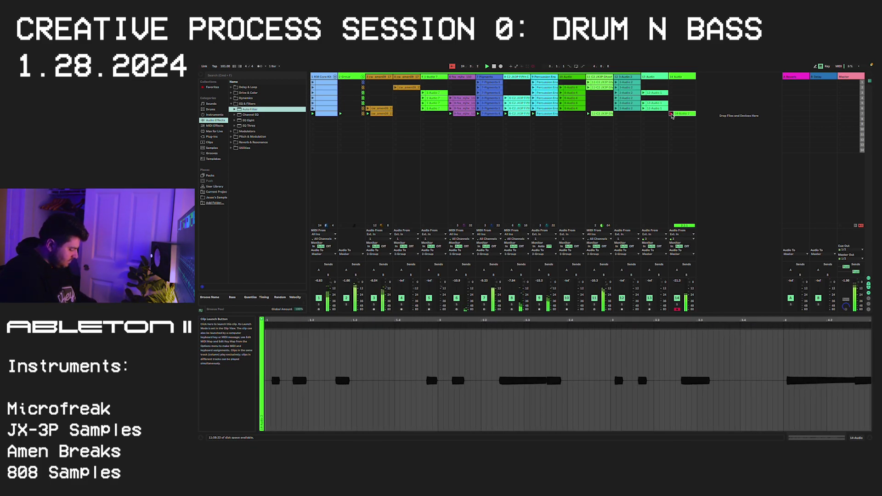
click(671, 114)
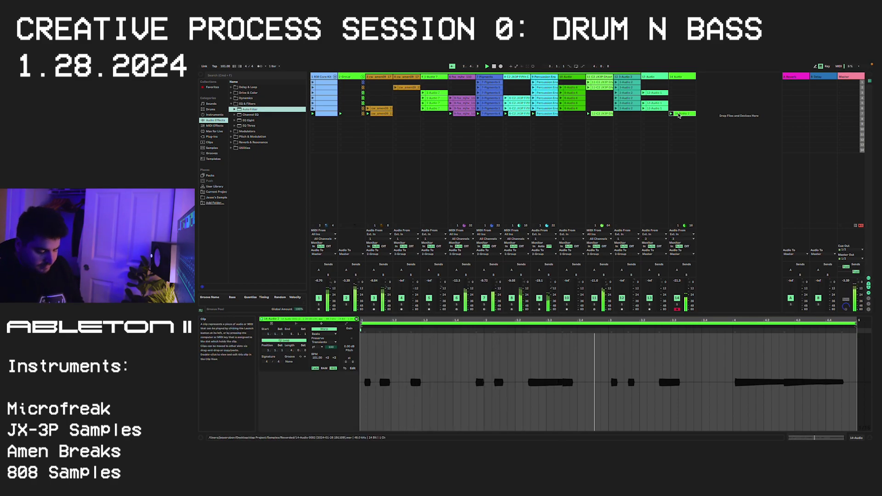
key(Delete)
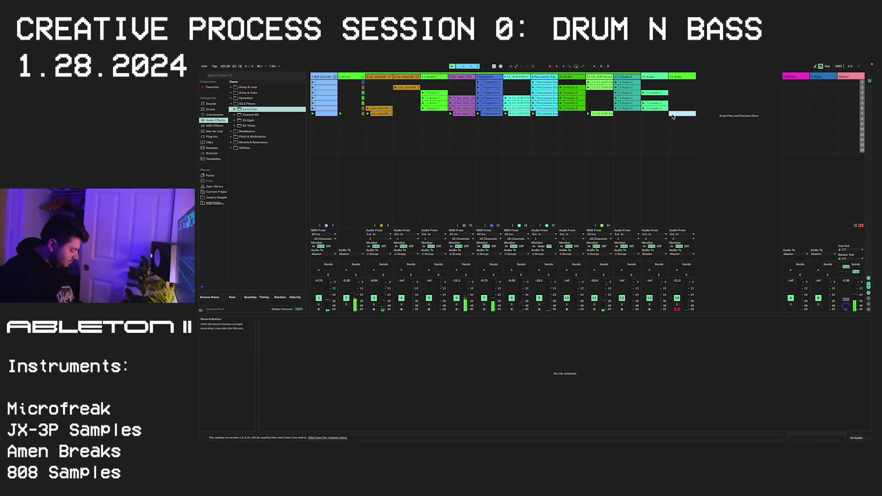
- Record a fresh looping take into the new track's seventh-scene slot and disarm the track
click(671, 114)
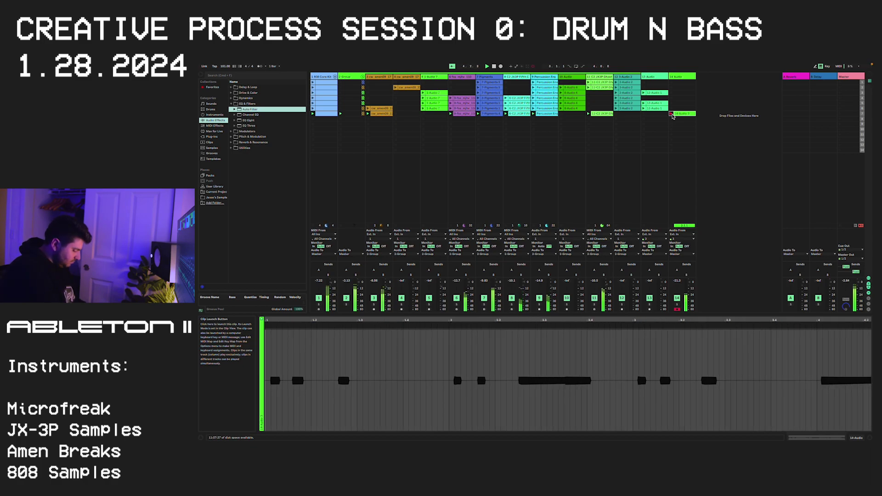
click(672, 114)
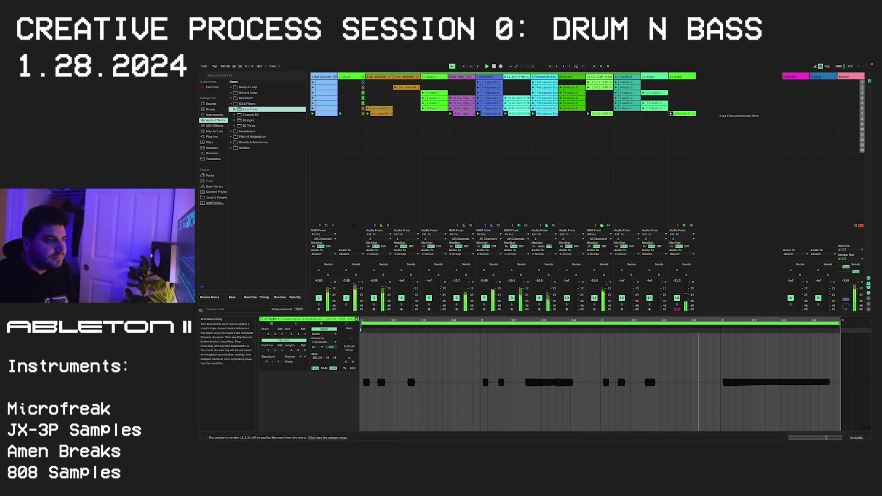
click(677, 310)
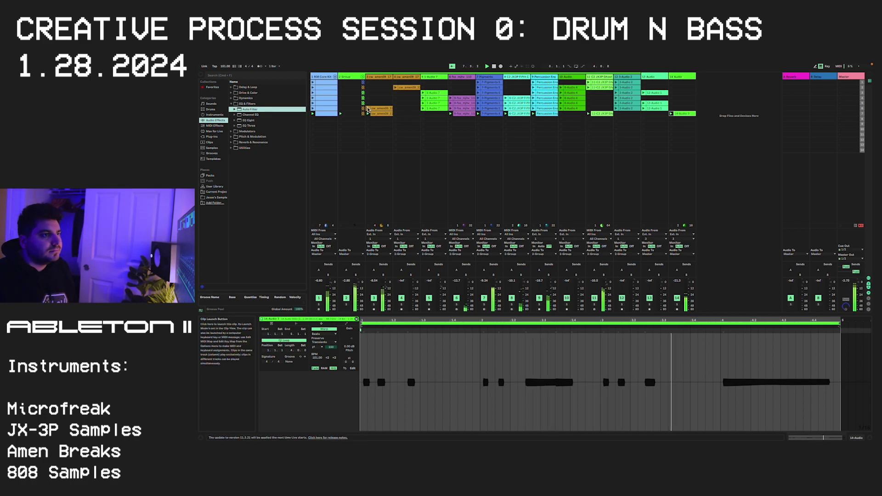
- Launch the amen break clip in the sixth scene on the original amen track
click(368, 110)
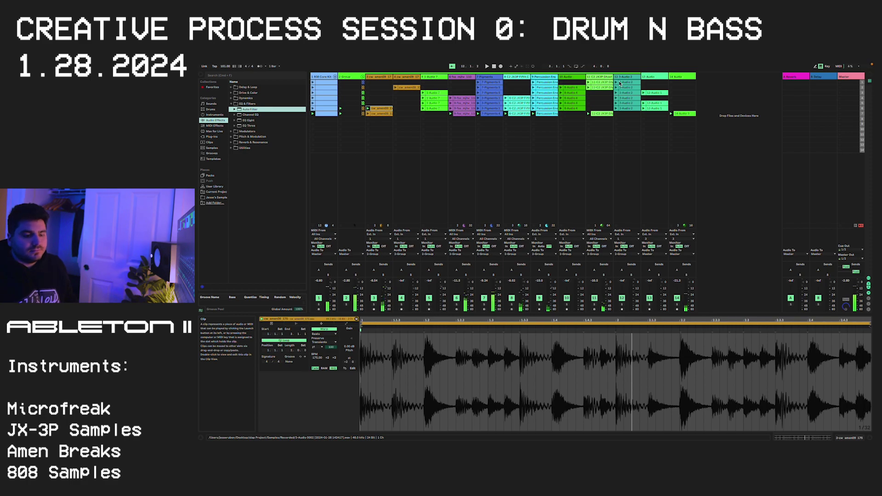
key(super+shift+5)
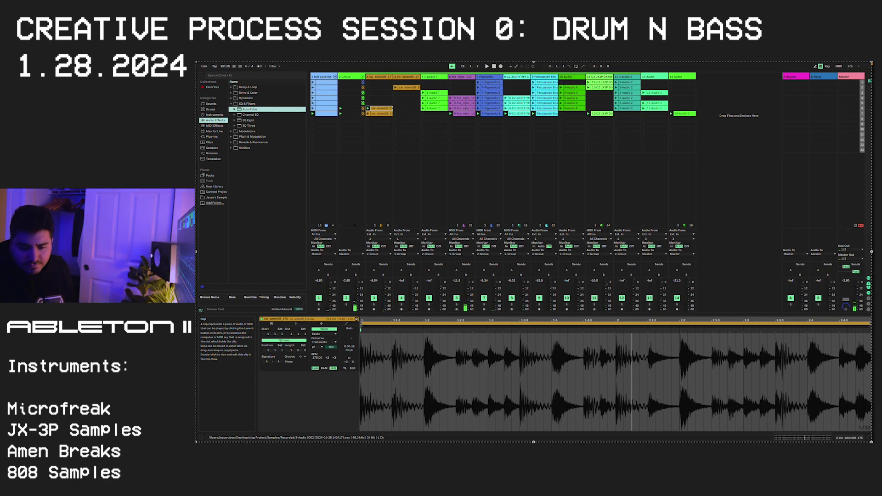